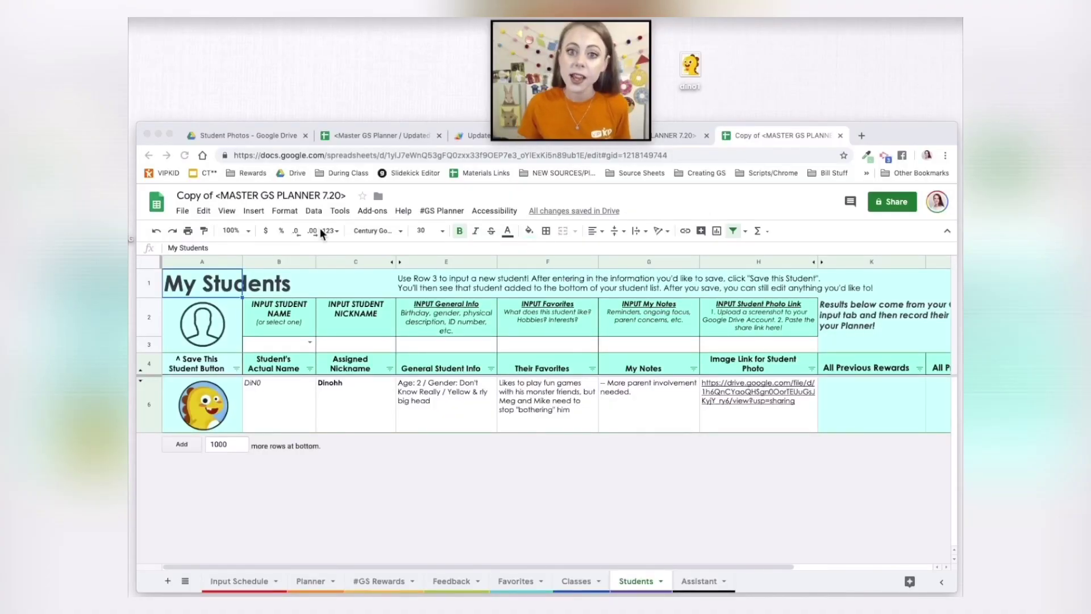
Step: Pick the new student's name in B3 from the student-name dropdown
{"action": "left_click", "coordinate": [287, 347]}
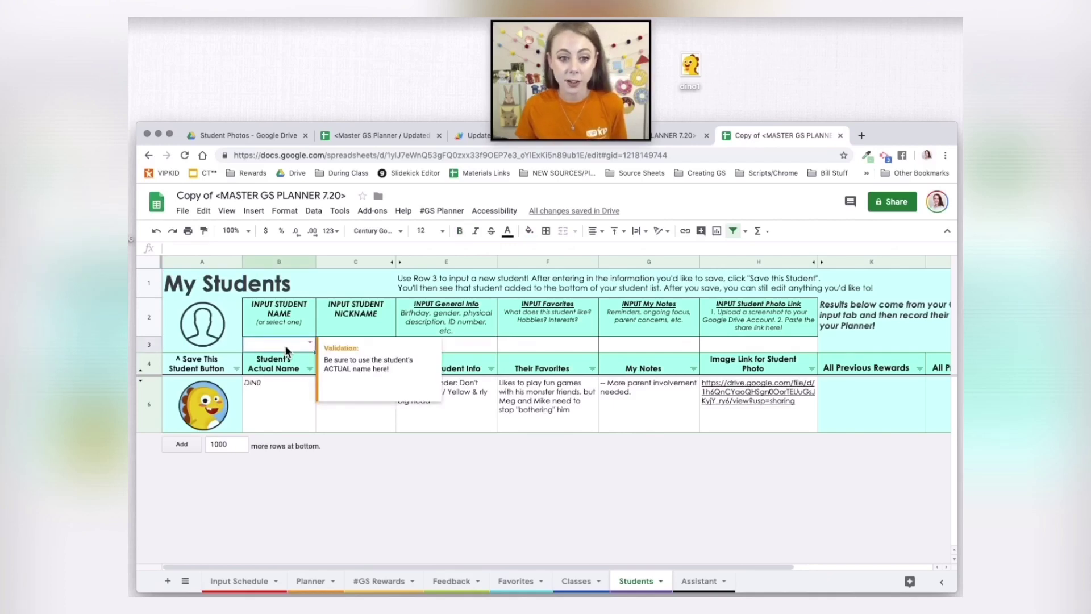
{"action": "left_click", "coordinate": [310, 343]}
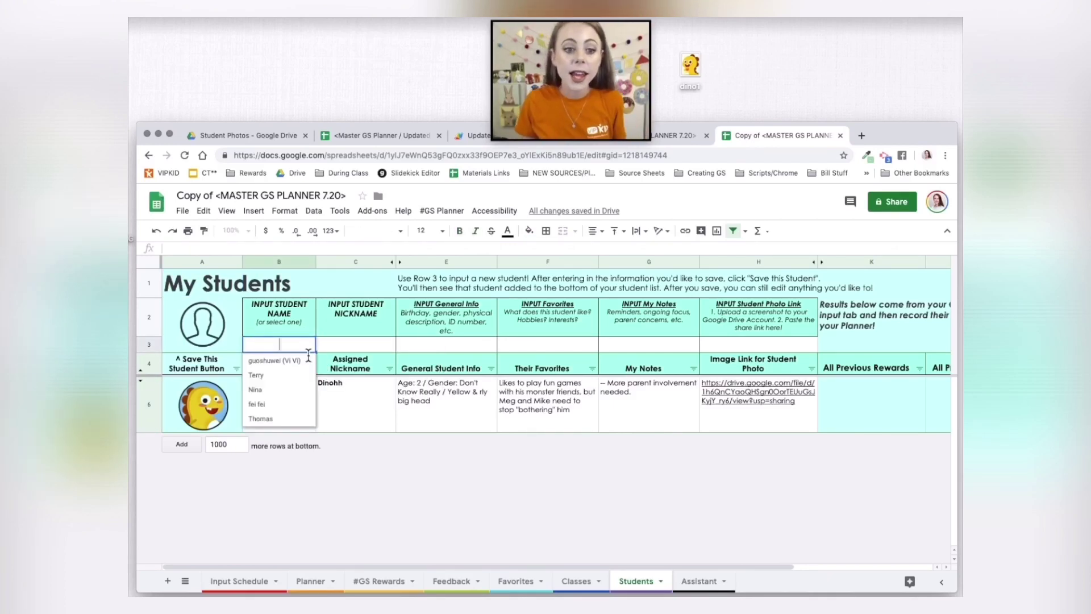
{"action": "left_click", "coordinate": [278, 361]}
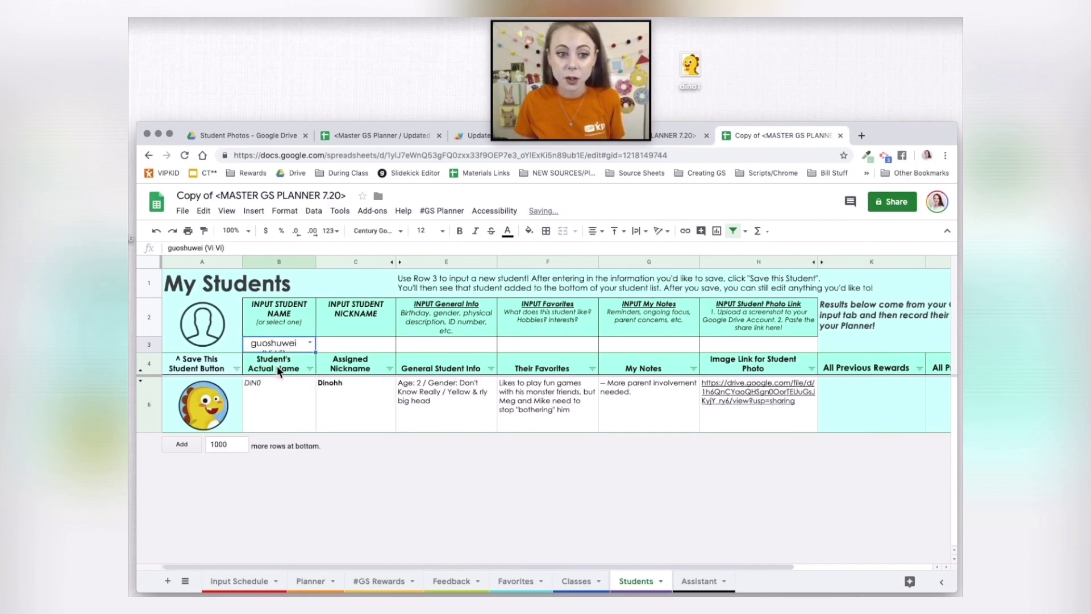
Step: Enter the student's assigned nickname in the C3 nickname cell
{"action": "key", "text": "Tab"}
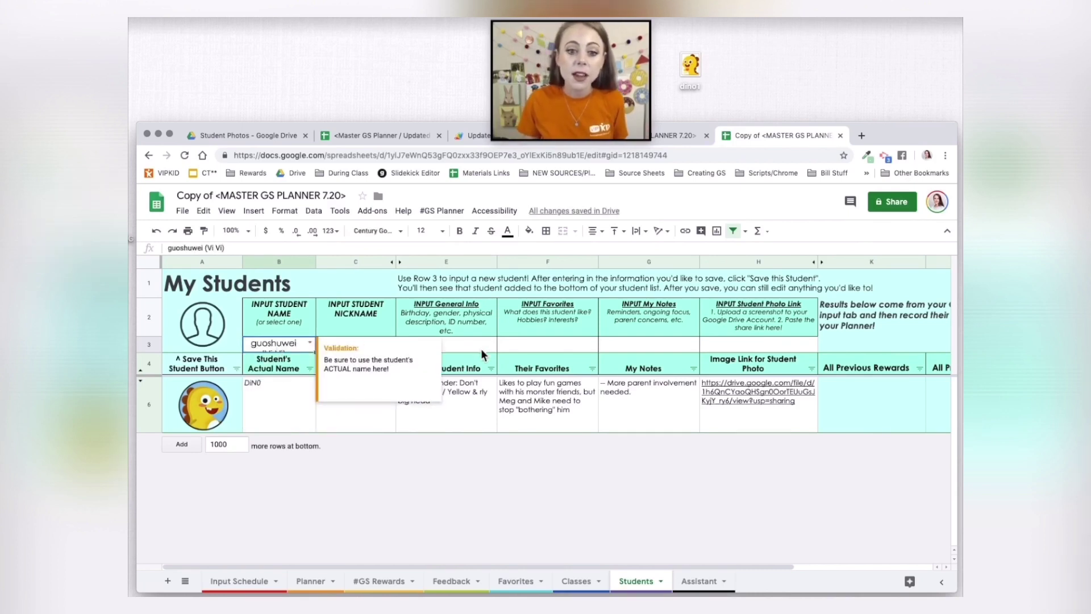
{"action": "key", "text": "Tab"}
{"action": "left_click", "coordinate": [360, 336]}
{"action": "left_click", "coordinate": [363, 345]}
{"action": "type", "text": "Vi Vi"}
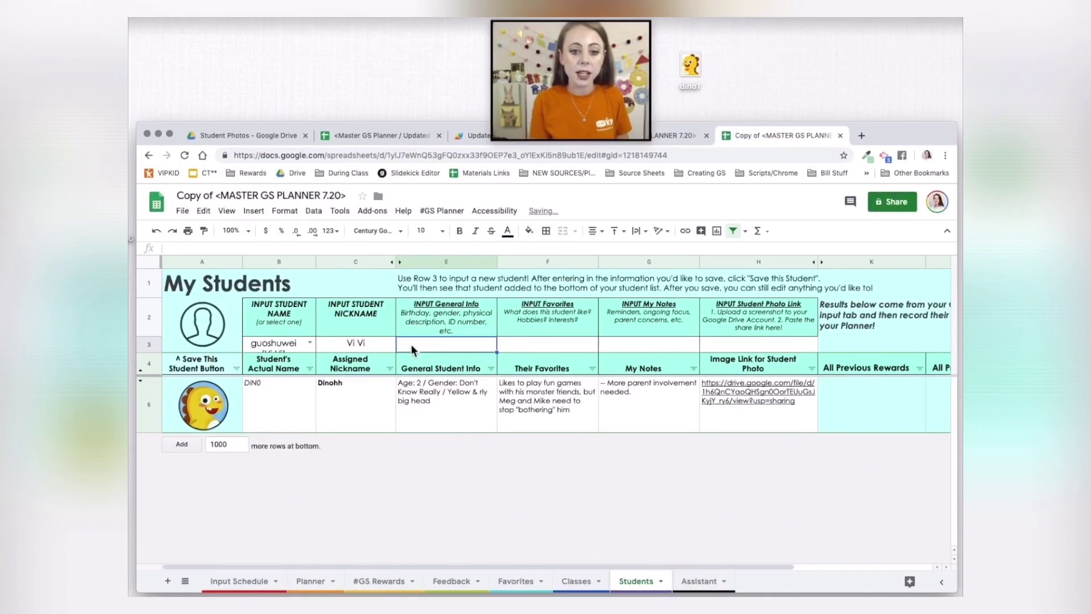
Step: Enter 'girl' as the general student info in E3
{"action": "type", "text": "girl"}
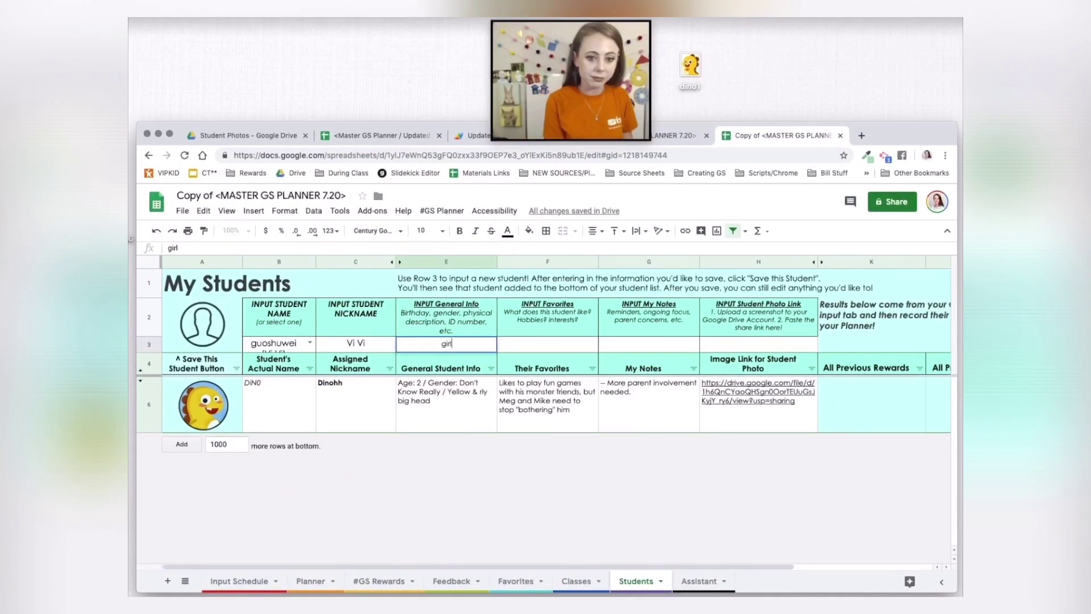
{"action": "key", "text": "Return"}
{"action": "left_click", "coordinate": [520, 346]}
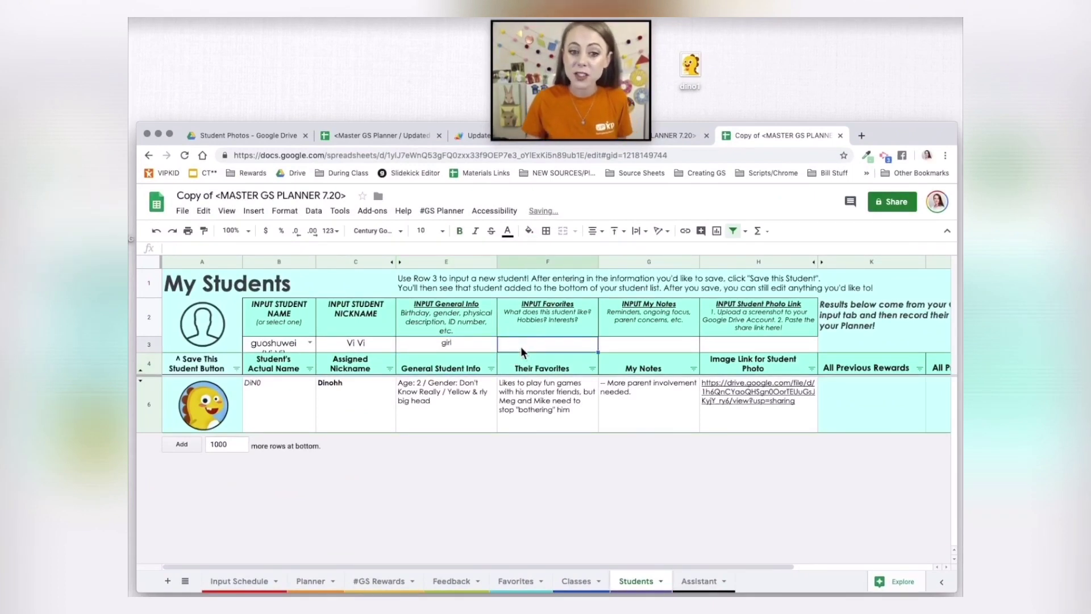
{"action": "left_click", "coordinate": [285, 346]}
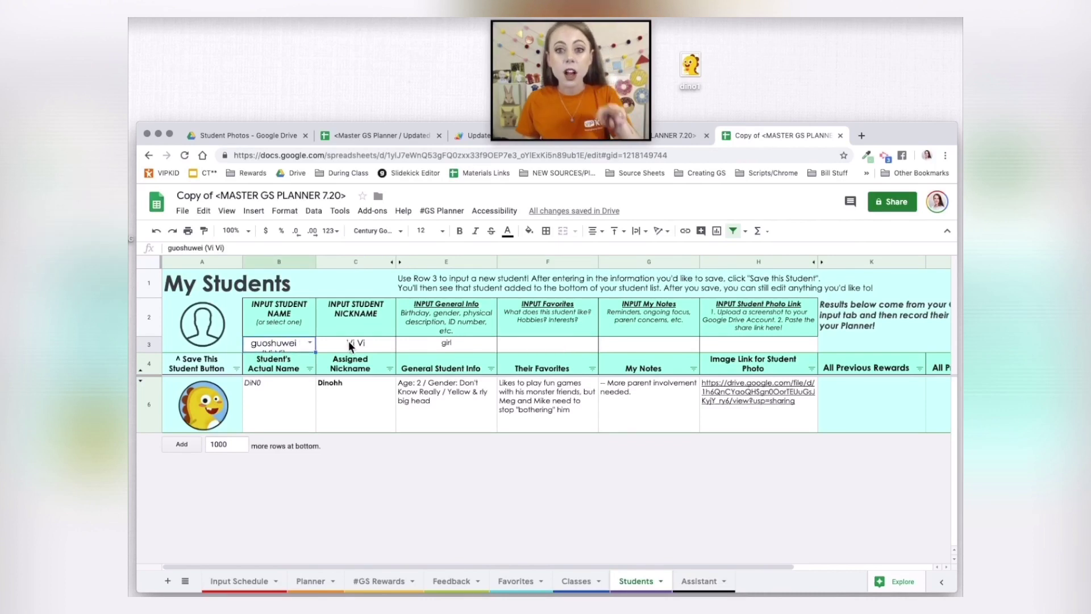
{"action": "left_click", "coordinate": [455, 262]}
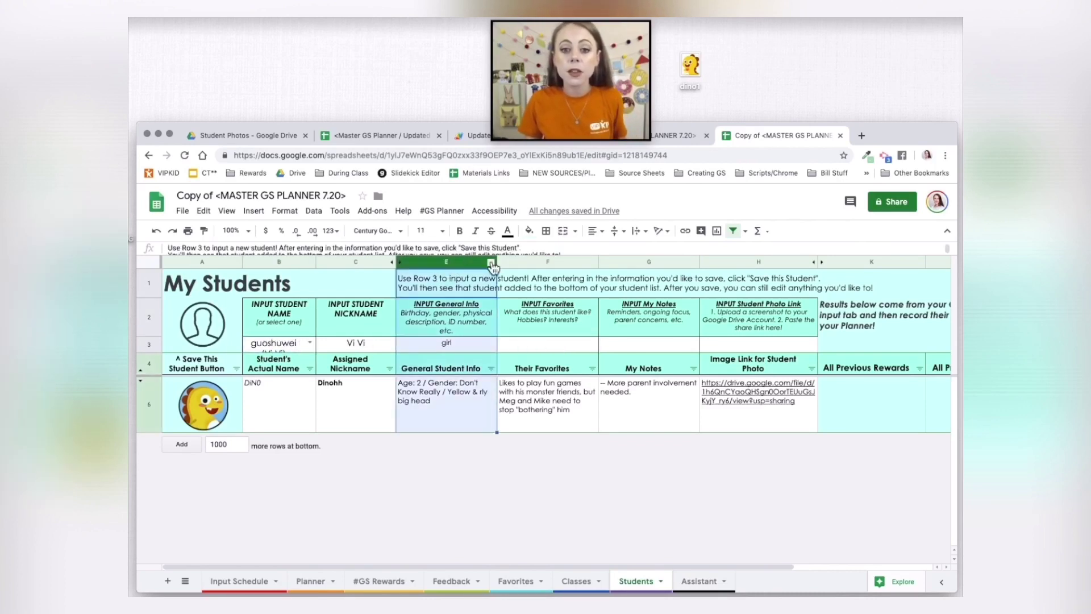
{"action": "left_click", "coordinate": [758, 264], "text": "shift"}
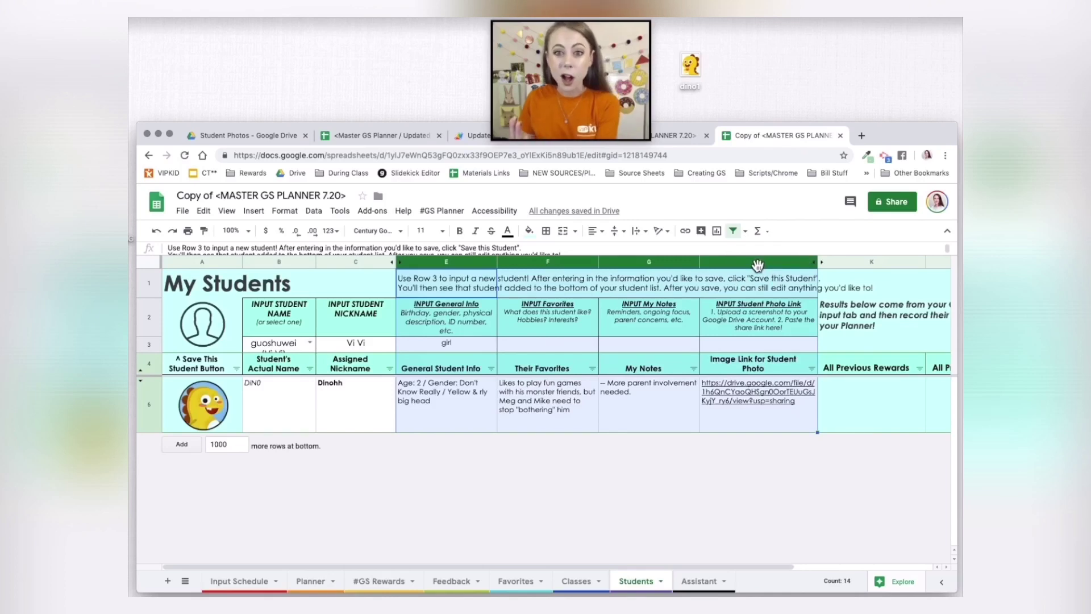
Step: Add 'dino' as the favorite in F3 and 'awesome' as the note in G3
{"action": "left_click", "coordinate": [557, 349]}
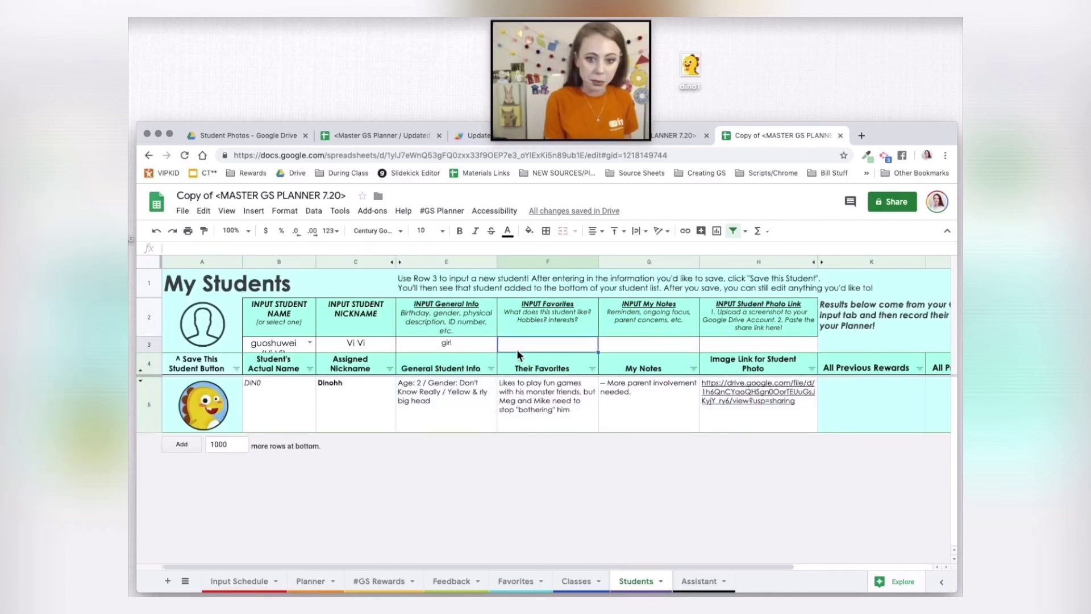
{"action": "type", "text": "dino"}
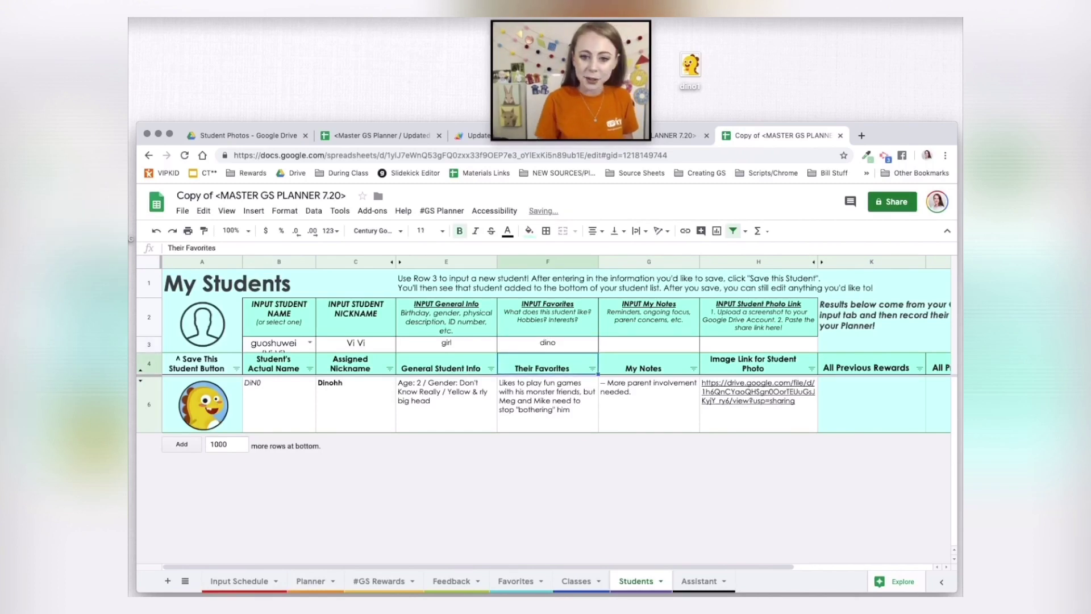
{"action": "left_click", "coordinate": [646, 347]}
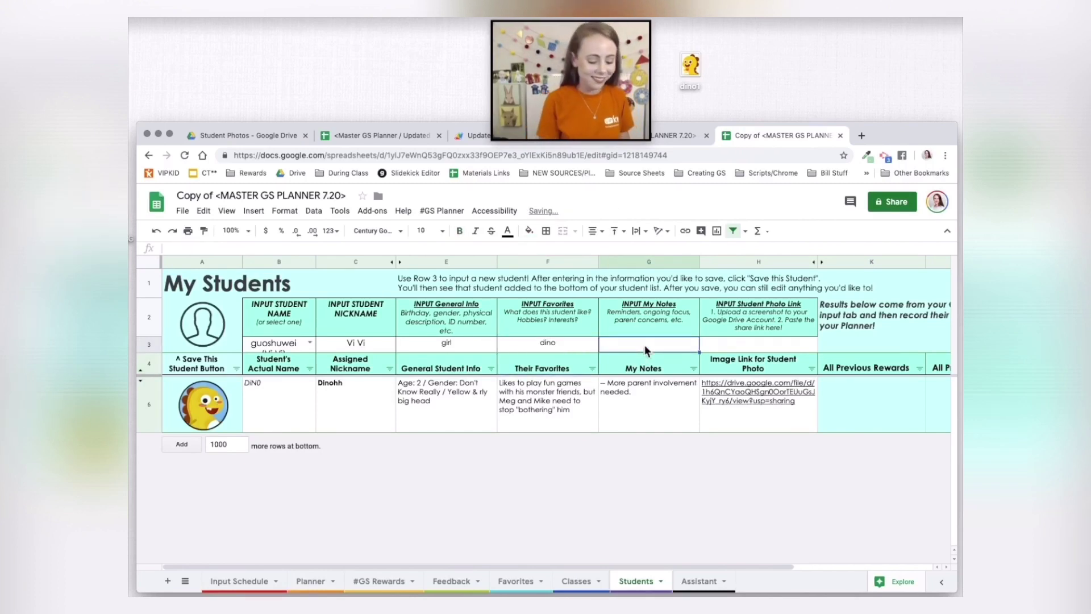
{"action": "type", "text": "awesome"}
{"action": "key", "text": "Return"}
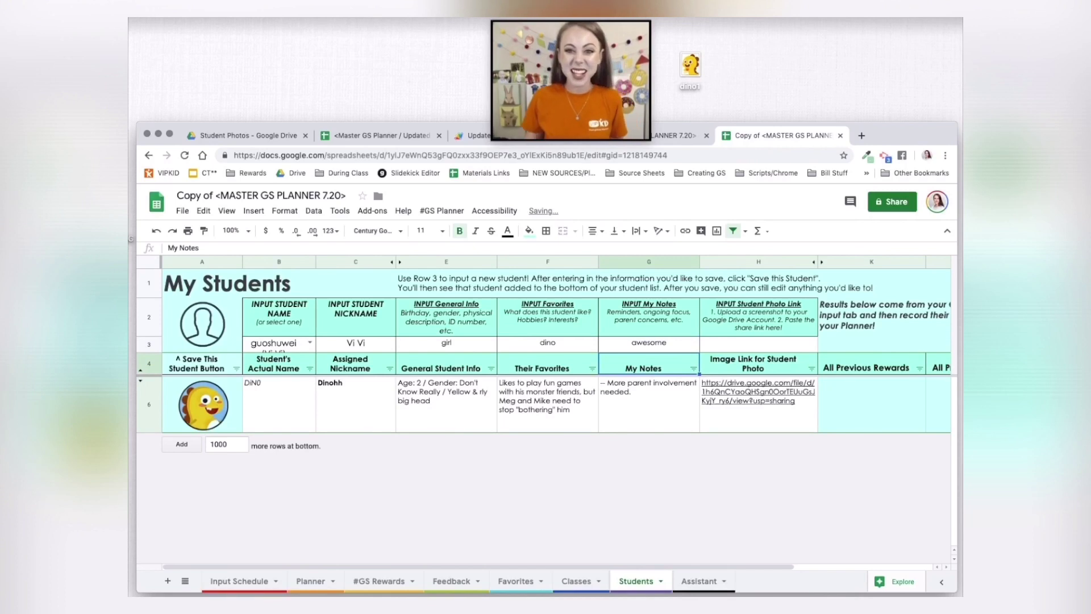
{"action": "left_click", "coordinate": [730, 348]}
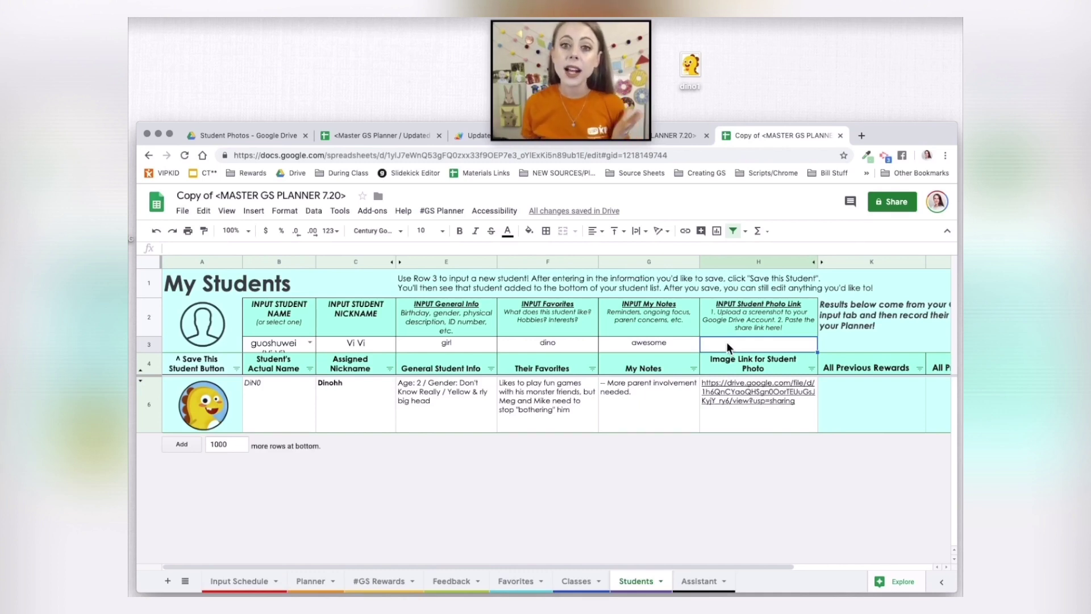
{"action": "left_click", "coordinate": [262, 138]}
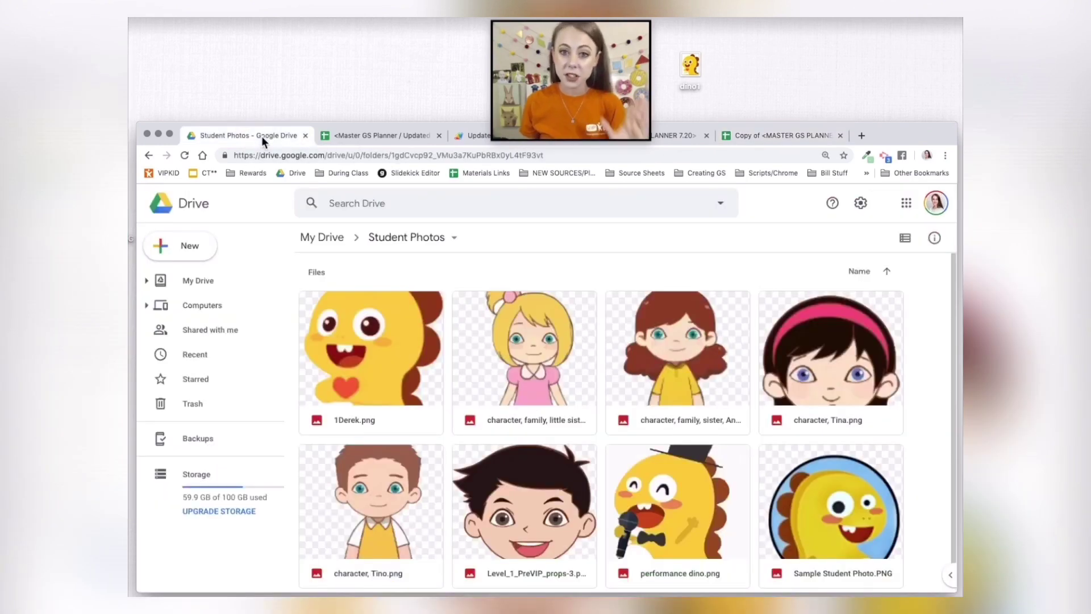
Step: Drag dino1.png into the Student Photos Drive folder to upload it
{"action": "left_click", "coordinate": [329, 155]}
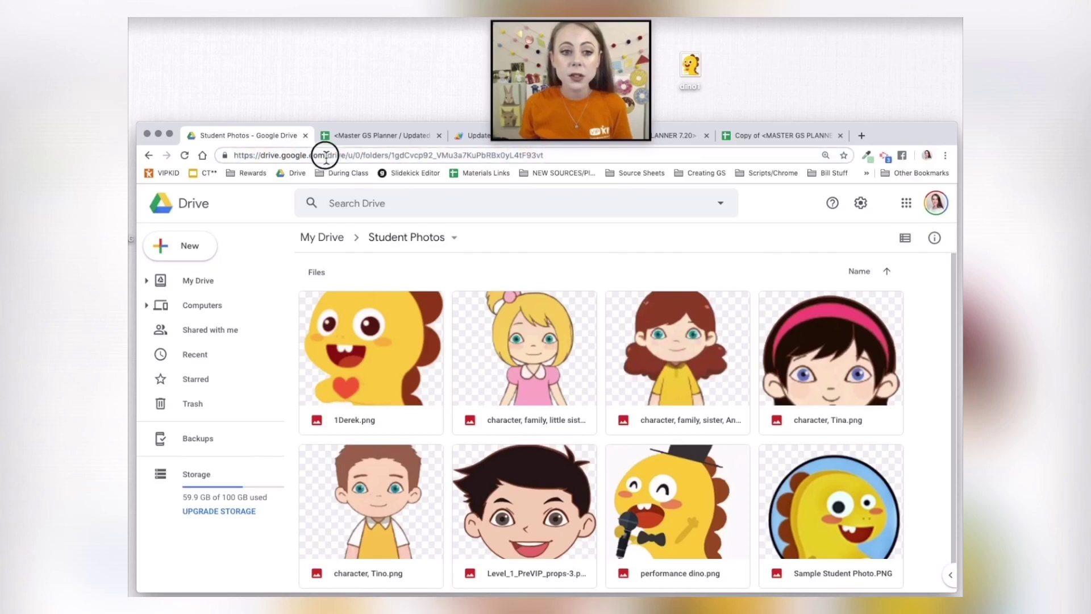
{"action": "left_click_drag", "start_coordinate": [329, 155], "coordinate": [260, 155]}
{"action": "left_click", "coordinate": [303, 156]}
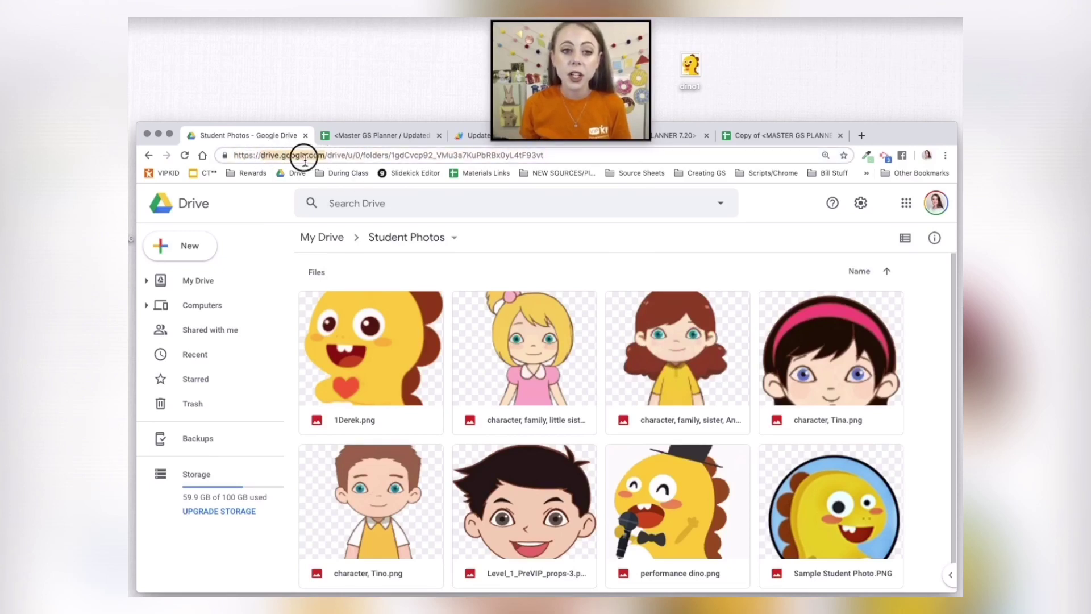
{"action": "left_click", "coordinate": [531, 236]}
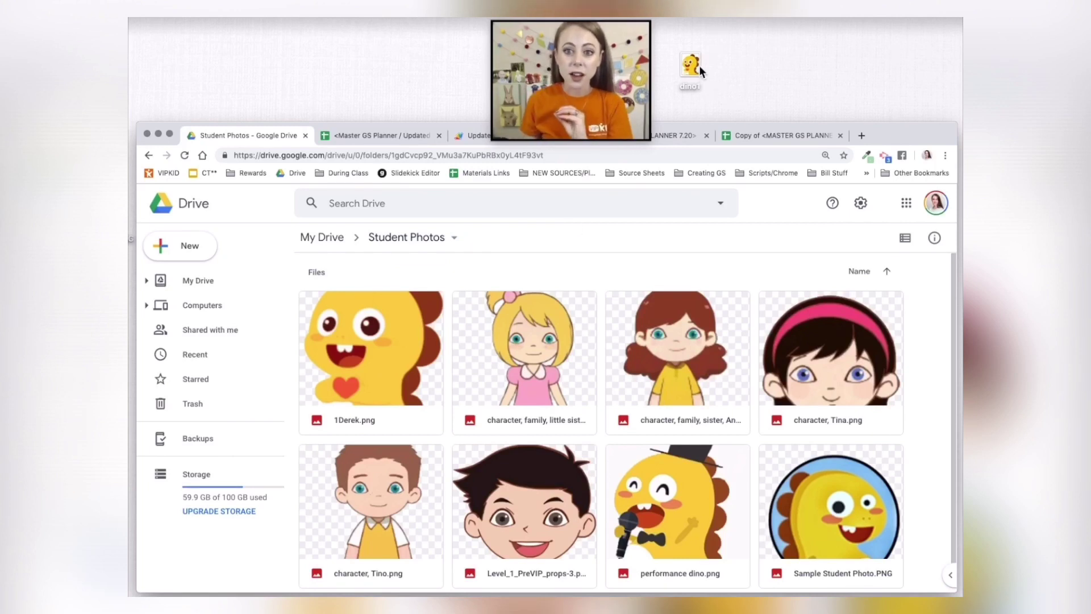
{"action": "left_click_drag", "start_coordinate": [701, 64], "coordinate": [535, 286]}
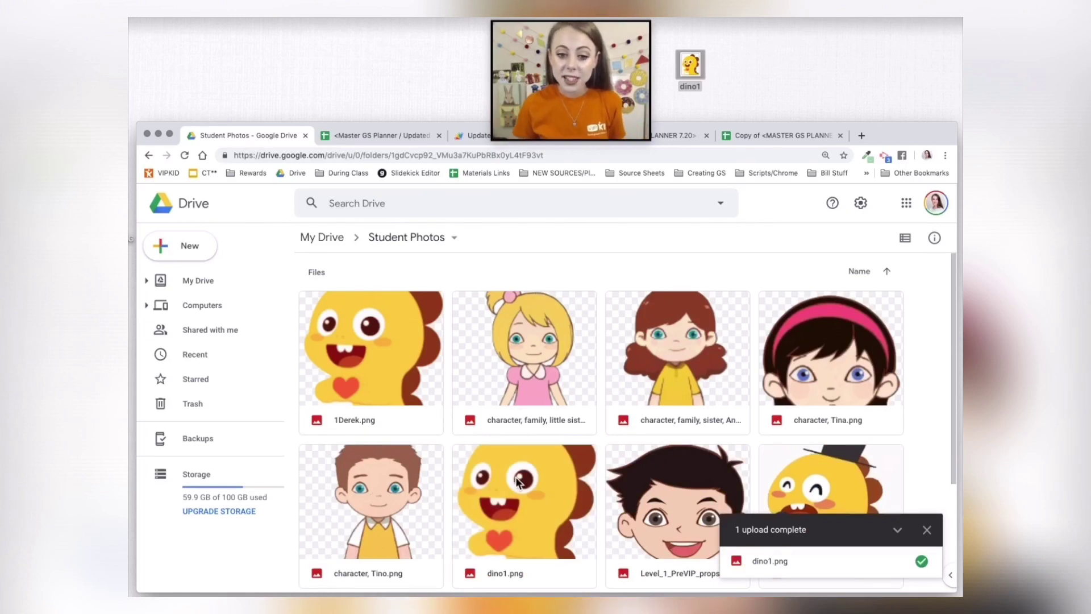
{"action": "scroll", "coordinate": [517, 483], "scroll_direction": "down", "scroll_amount": 1}
{"action": "scroll", "coordinate": [553, 452], "scroll_direction": "up", "scroll_amount": 1}
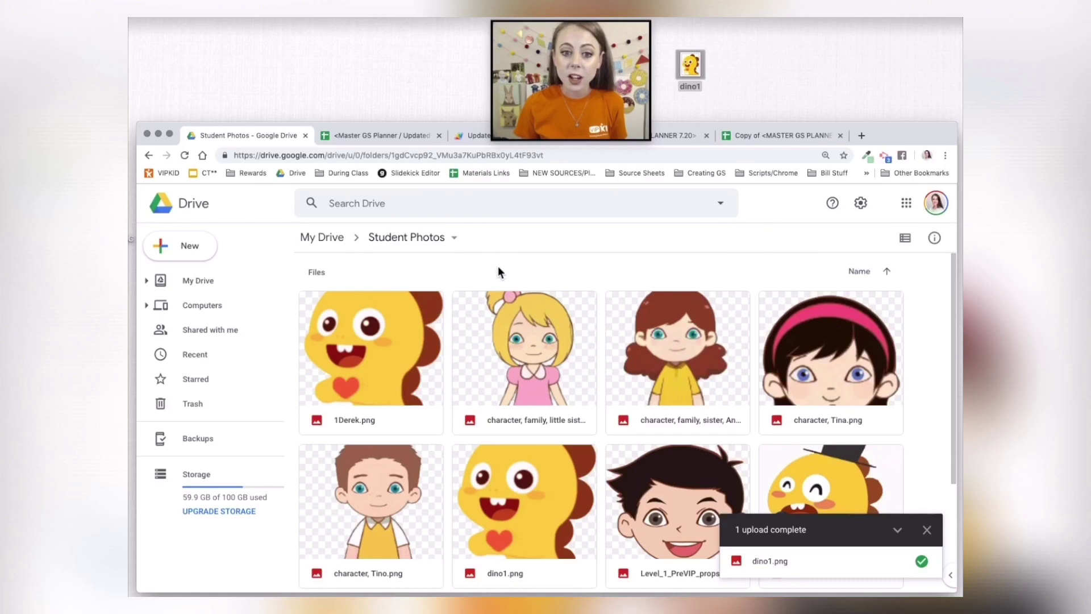
Step: Scroll down to the uploaded dino1.png tile and open its context menu
{"action": "right_click", "coordinate": [342, 271]}
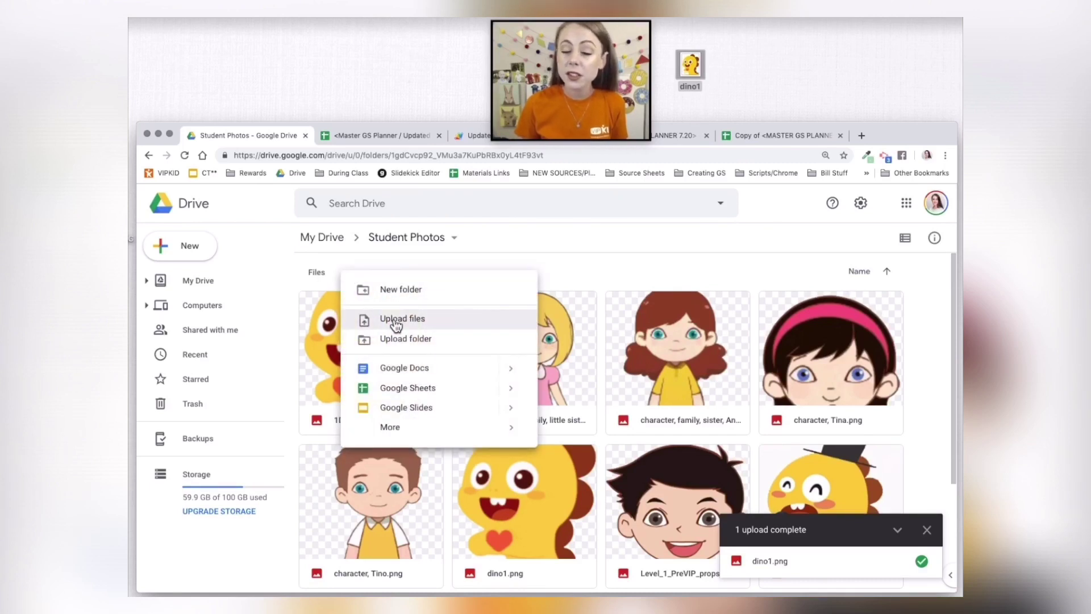
{"action": "left_click", "coordinate": [608, 239]}
{"action": "right_click", "coordinate": [346, 274]}
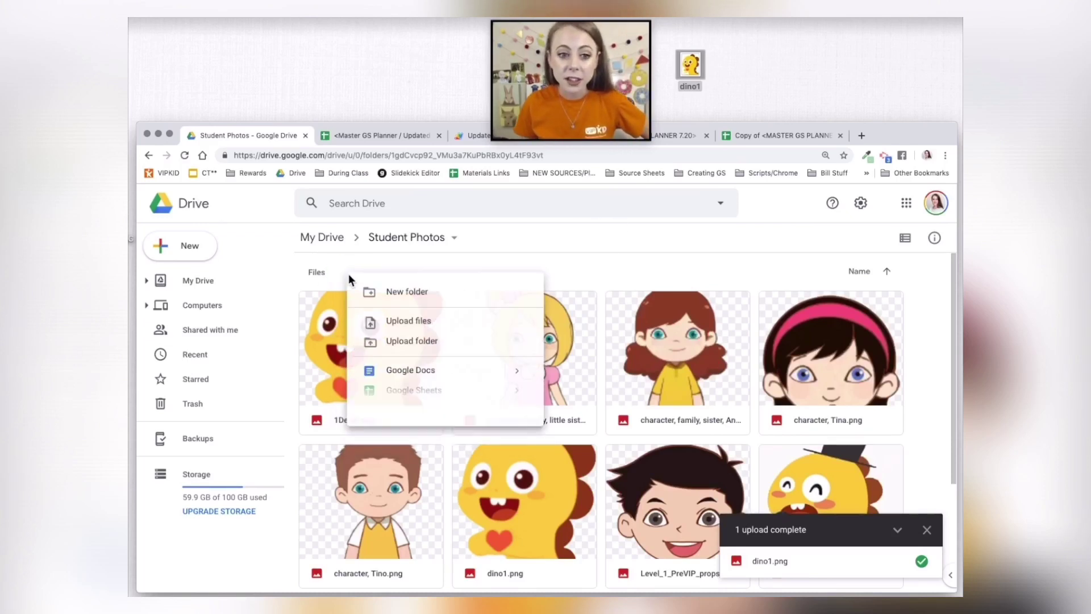
{"action": "left_click", "coordinate": [612, 241]}
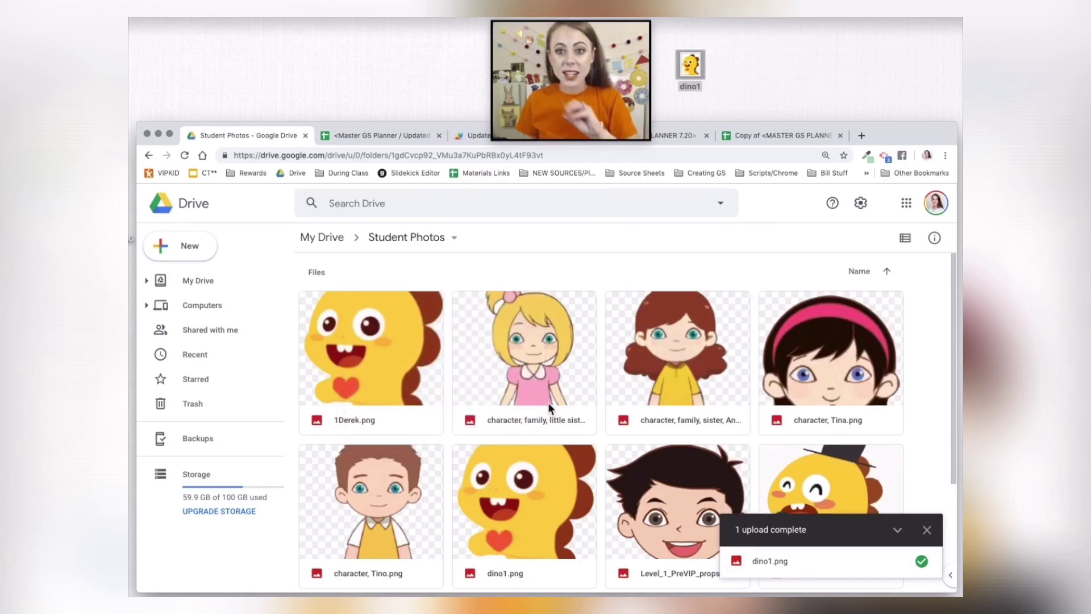
{"action": "scroll", "coordinate": [547, 404], "scroll_direction": "down", "scroll_amount": 3}
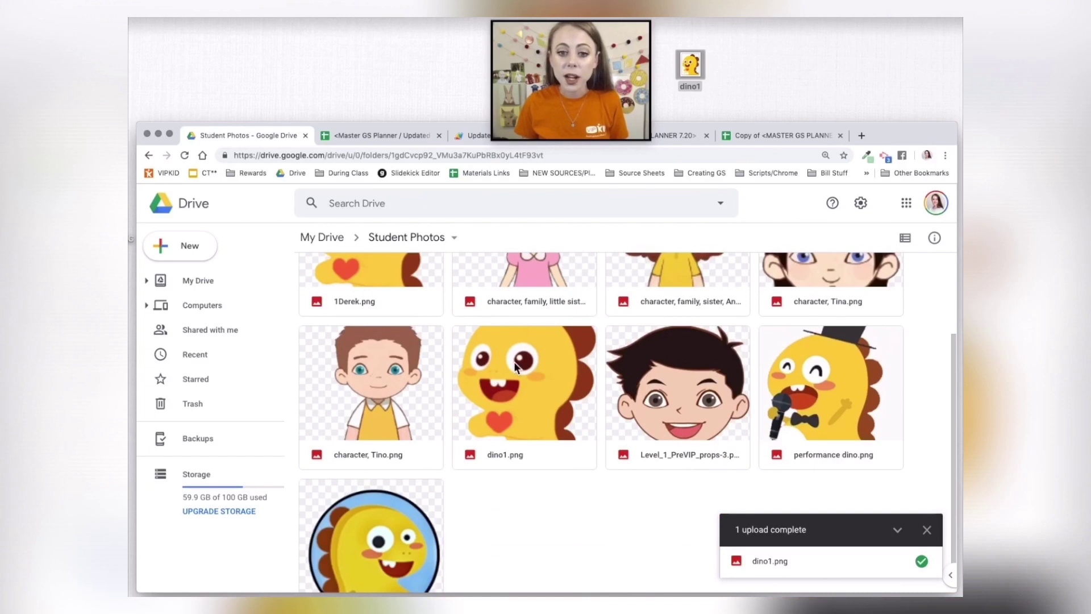
{"action": "left_click_drag", "start_coordinate": [519, 370], "coordinate": [519, 369]}
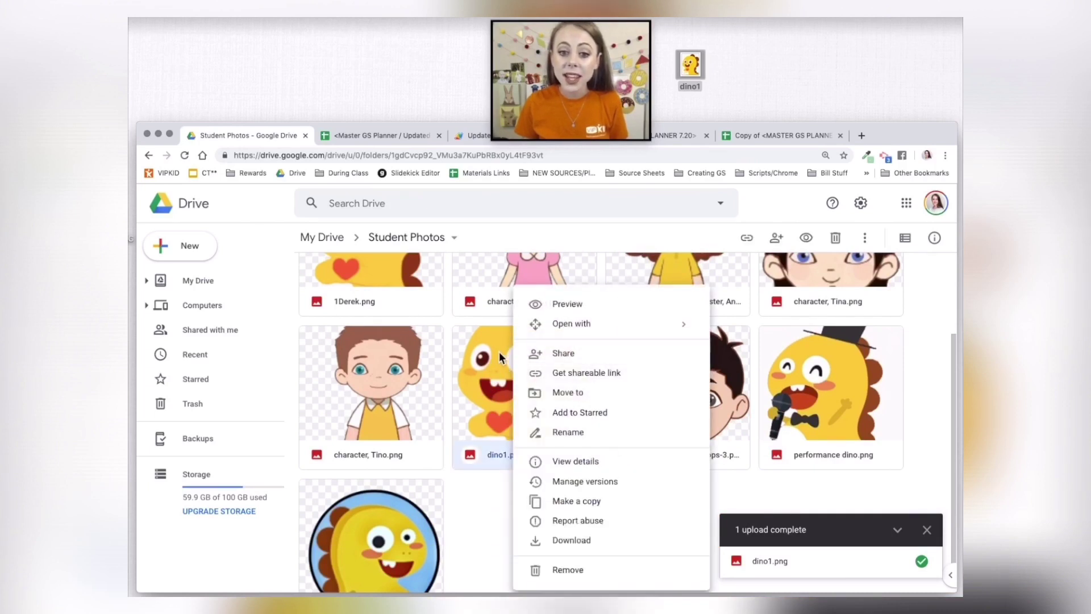
Step: Enable link sharing for dino1.png, copy its link, and return to the planner tab
{"action": "left_click", "coordinate": [569, 354]}
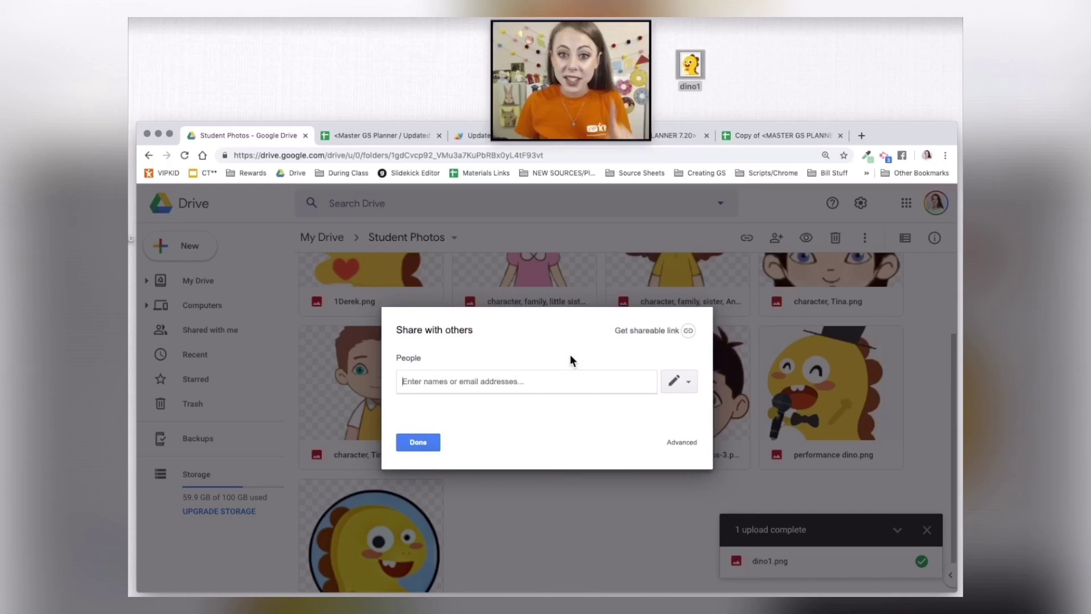
{"action": "left_click", "coordinate": [689, 332]}
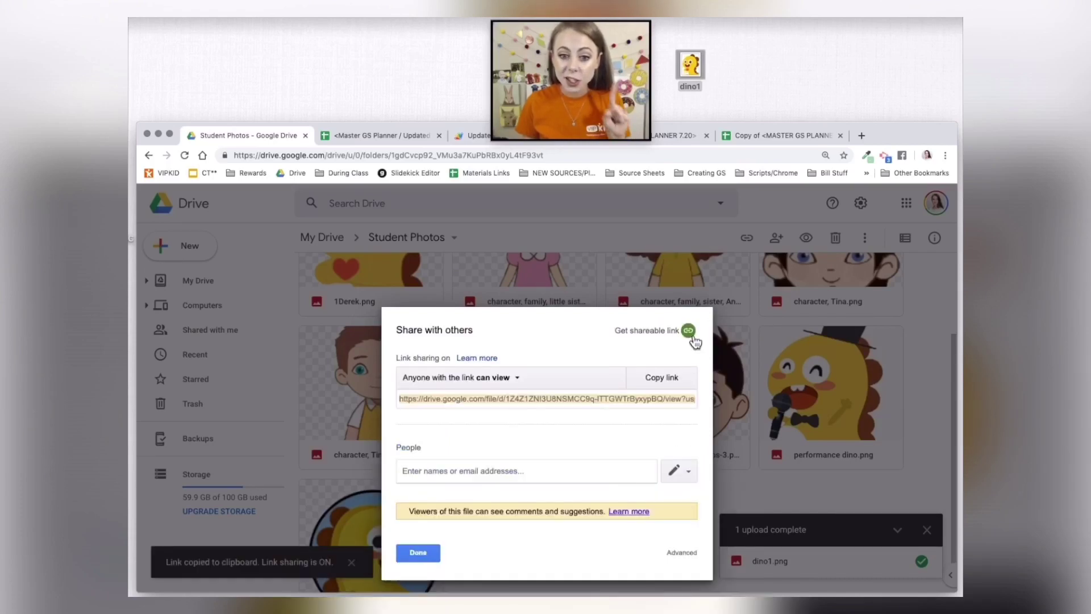
{"action": "left_click", "coordinate": [529, 401]}
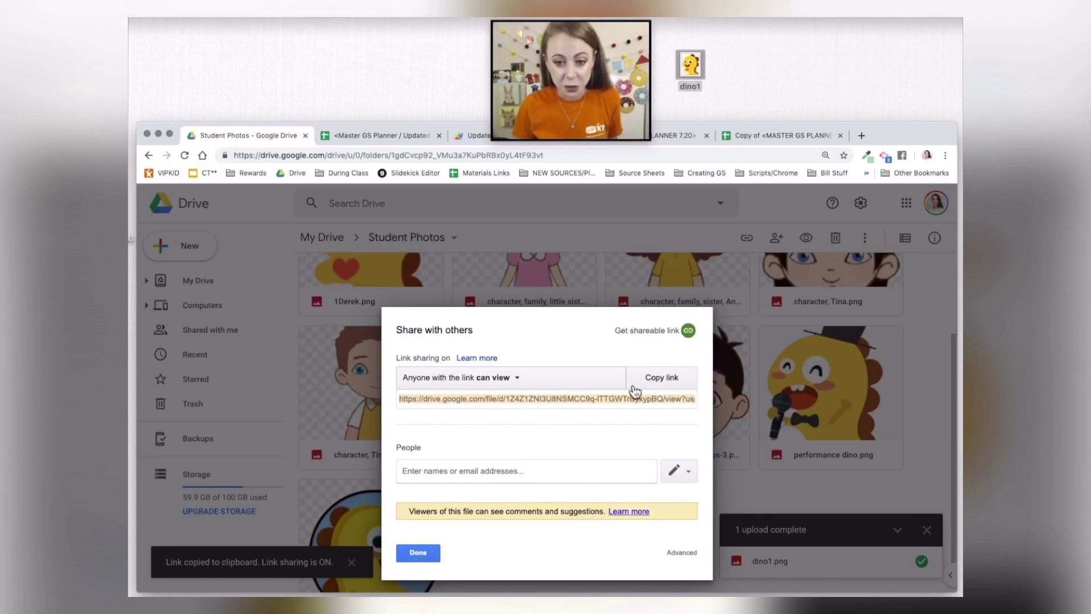
{"action": "left_click", "coordinate": [661, 380]}
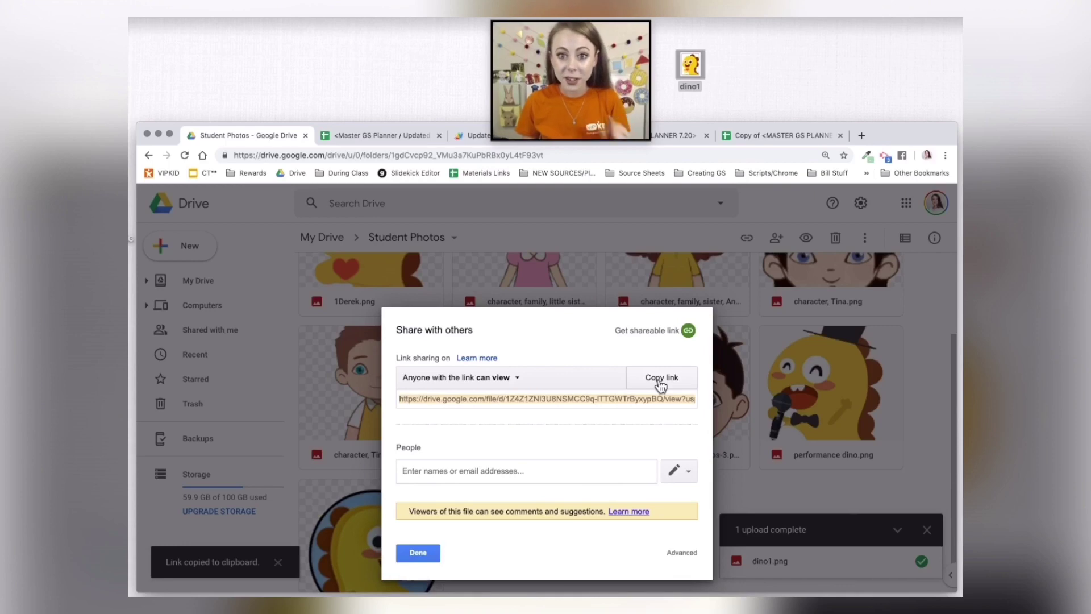
{"action": "left_click", "coordinate": [783, 138]}
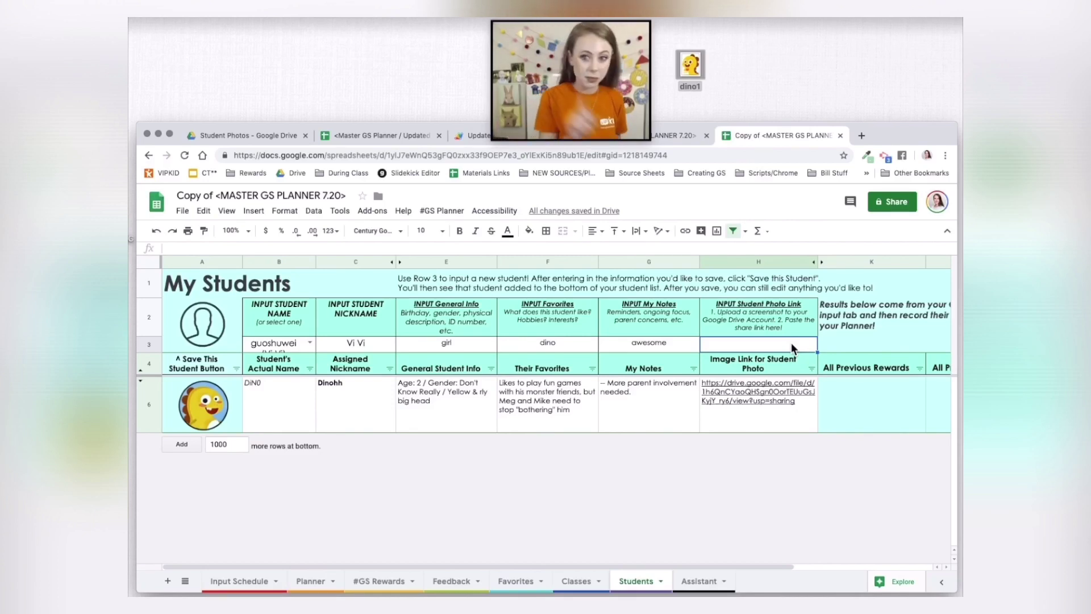
Step: Paste the dino1.png link into H3 and save the student as row 7
{"action": "key", "text": "super+v"}
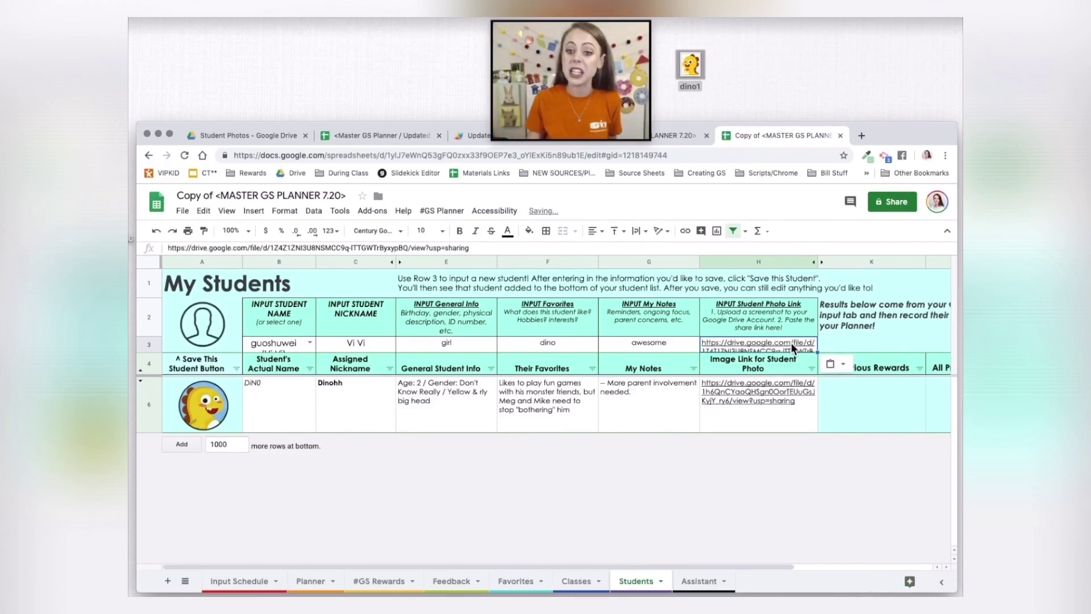
{"action": "left_click", "coordinate": [679, 404]}
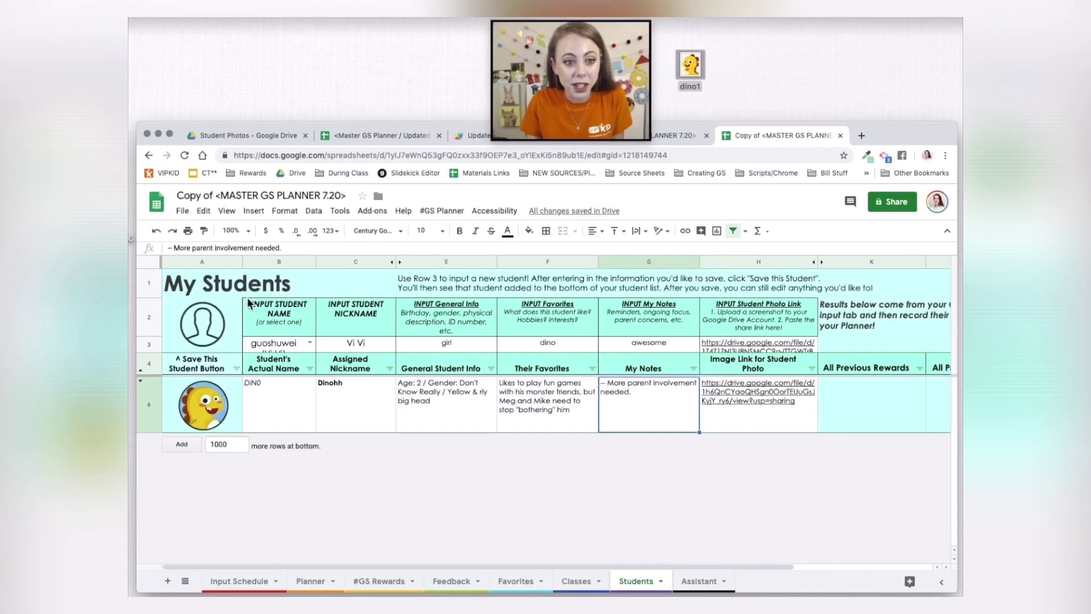
{"action": "left_click", "coordinate": [206, 323]}
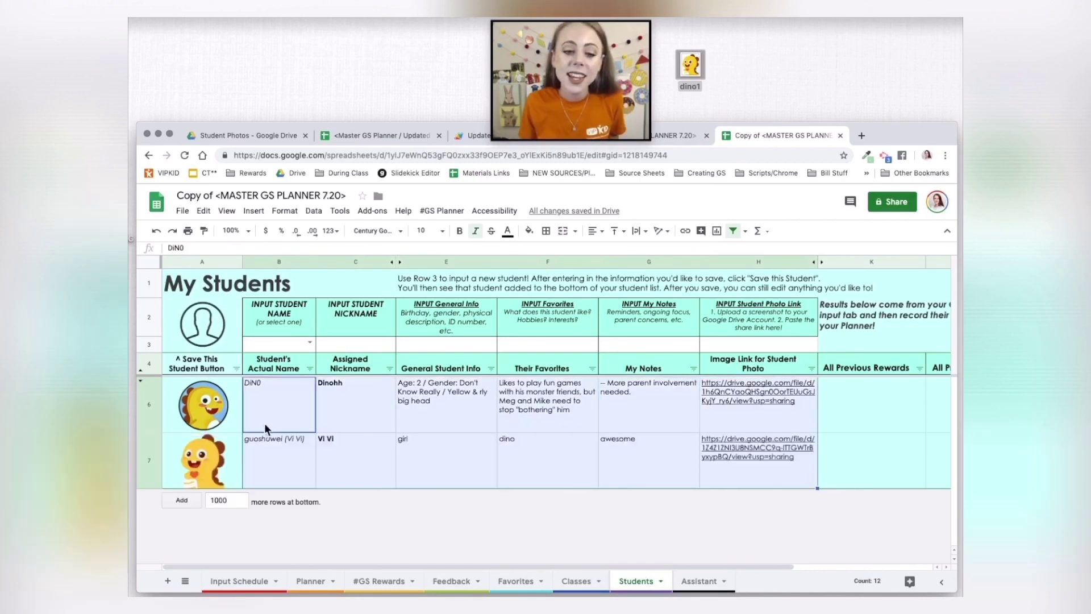
{"action": "left_click", "coordinate": [273, 455]}
Step: Choose the next student in B3, save them as row 8, and switch to Input Schedule
{"action": "left_click", "coordinate": [346, 454]}
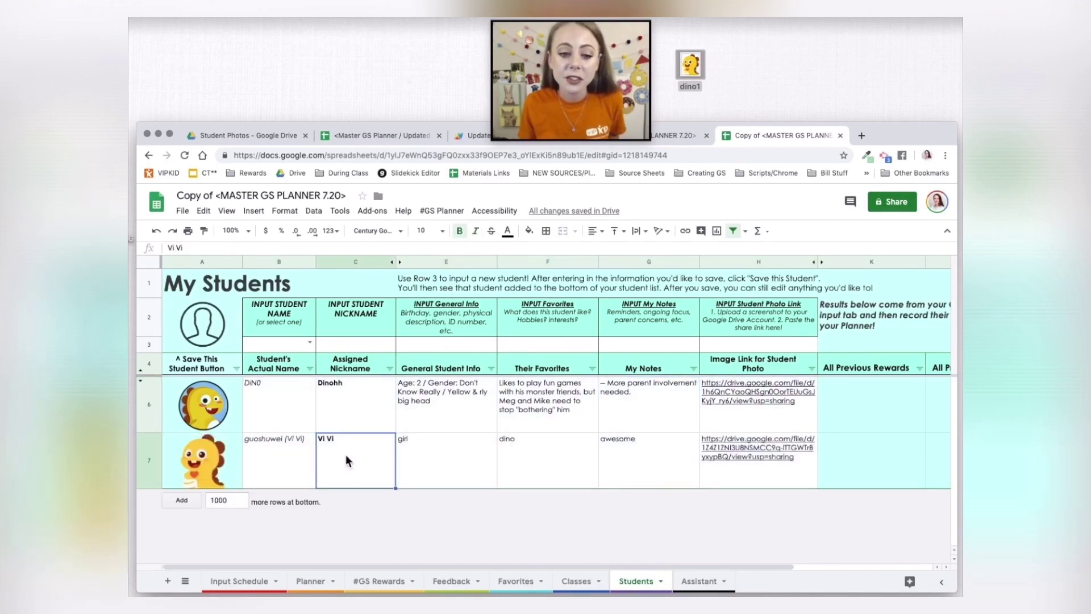
{"action": "left_click", "coordinate": [310, 343]}
{"action": "left_click", "coordinate": [308, 381]}
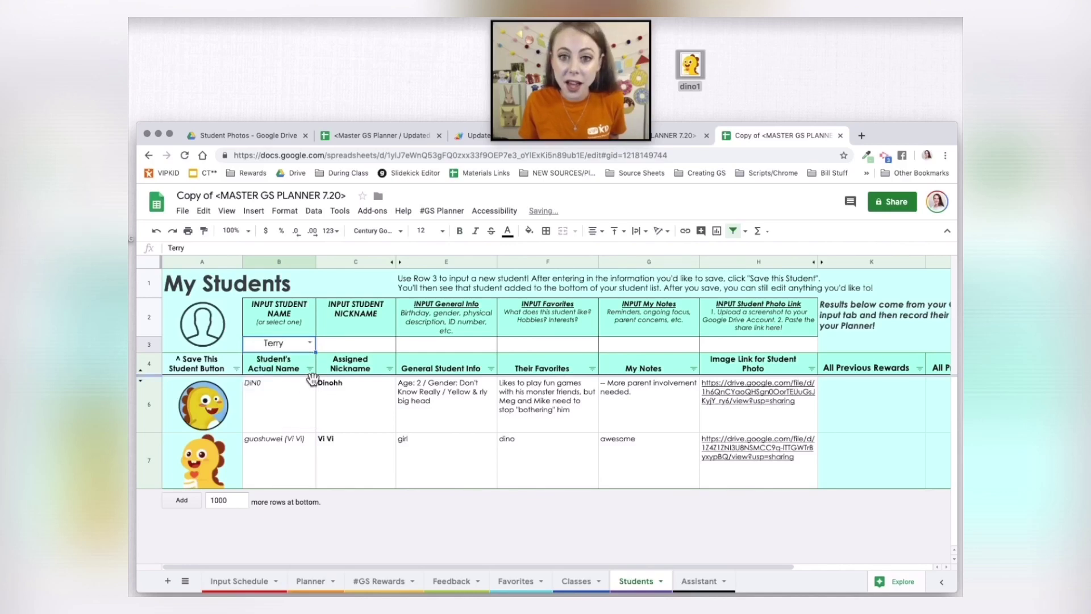
{"action": "left_click", "coordinate": [349, 345]}
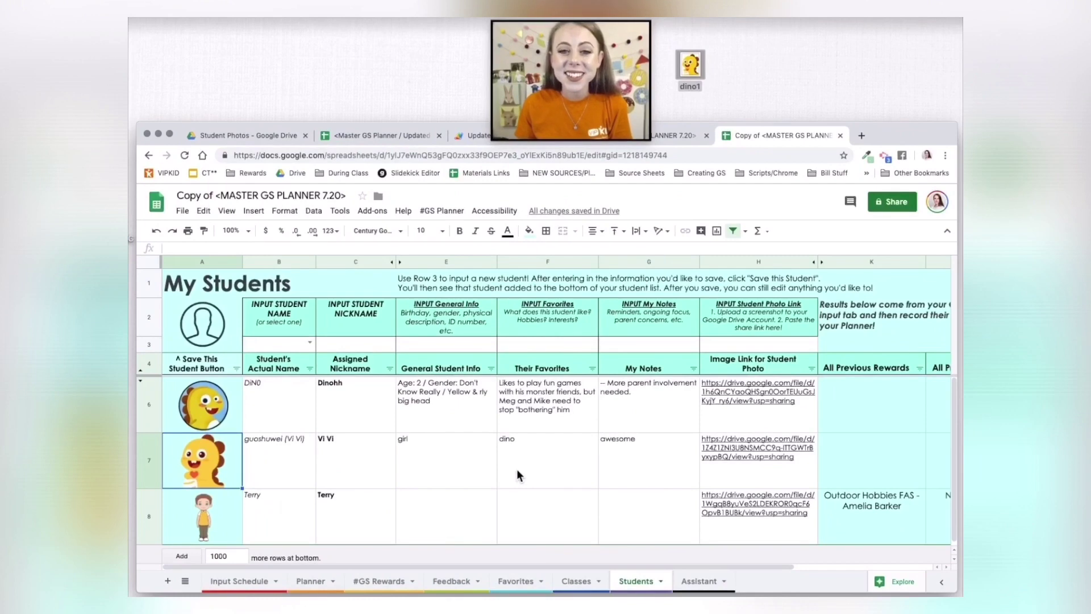
{"action": "left_click", "coordinate": [517, 471]}
{"action": "left_click", "coordinate": [243, 585]}
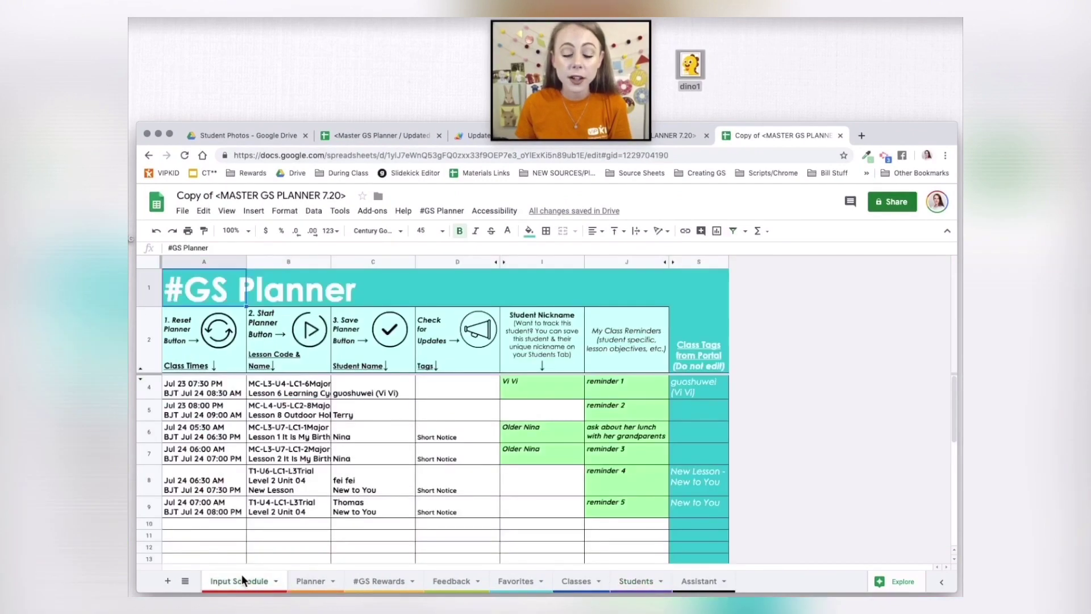